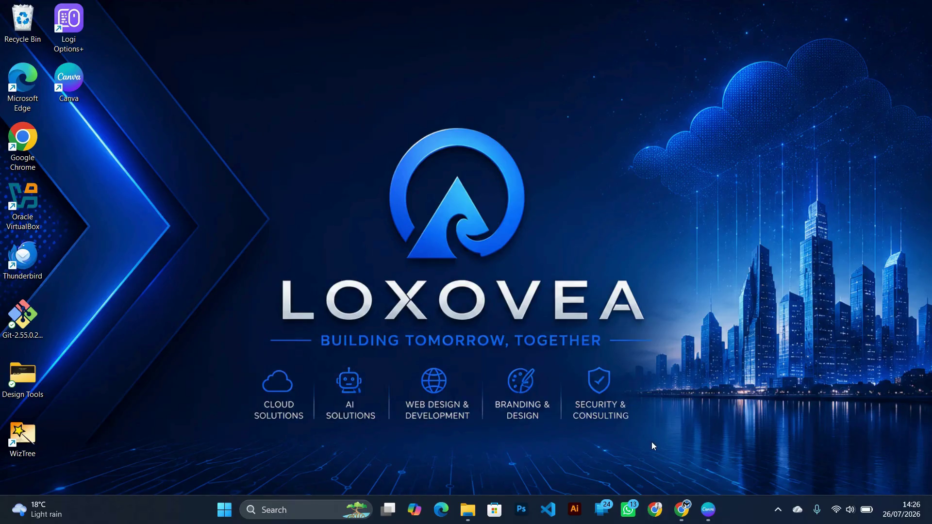
Bring the Microsoft Entra admin center Chrome window to the front from the taskbar.
{"action": "left_click", "coordinate": [681, 508]}
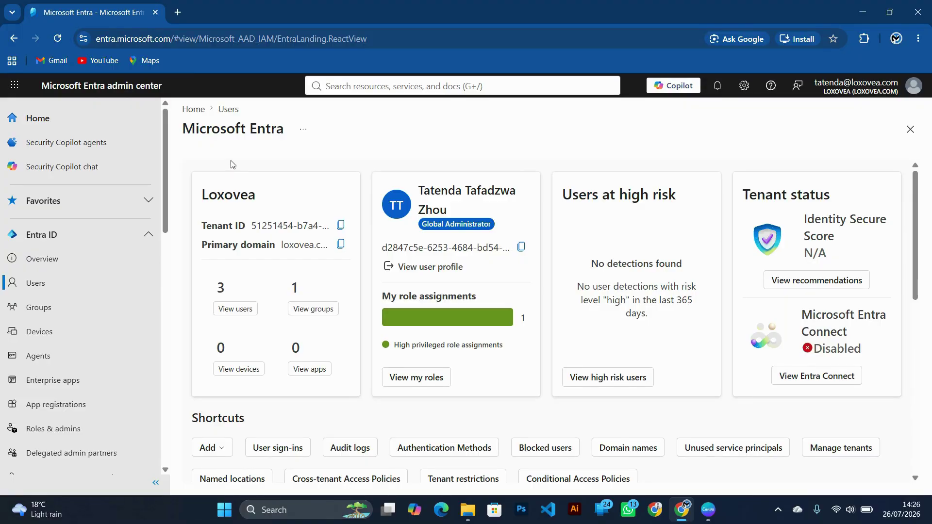
{"action": "left_click", "coordinate": [42, 117]}
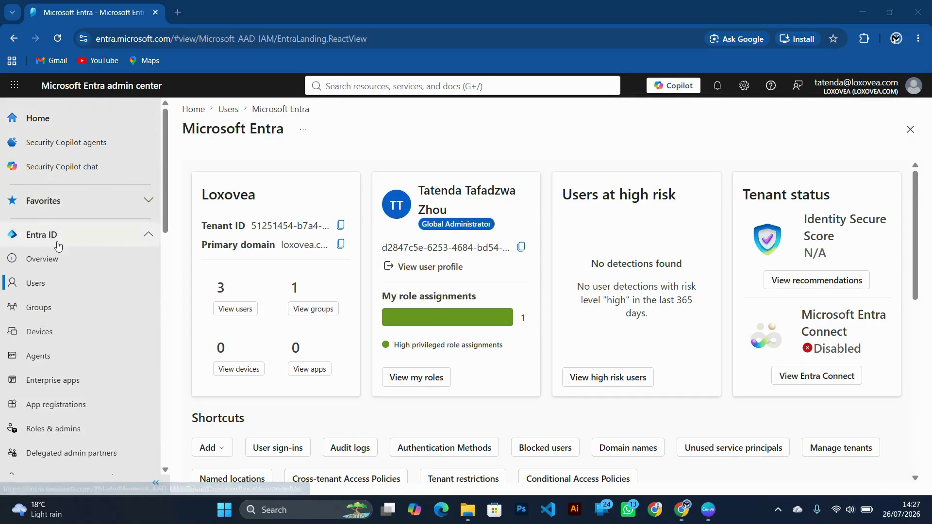
{"action": "left_click", "coordinate": [146, 241]}
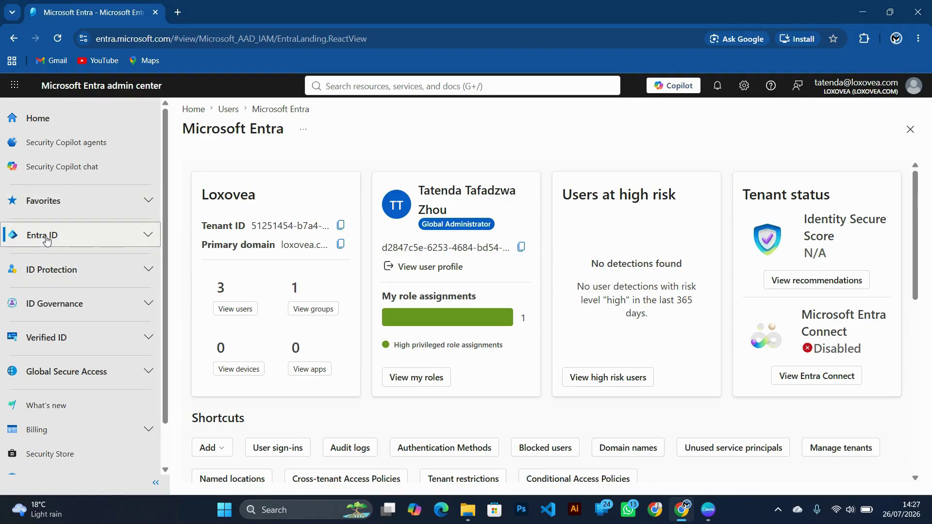
{"action": "left_click", "coordinate": [52, 301]}
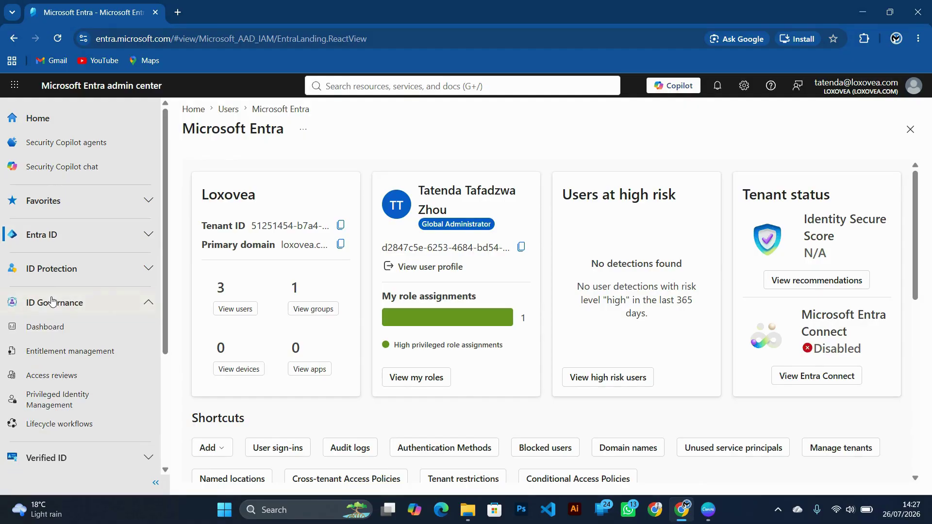
{"action": "left_click", "coordinate": [51, 301]}
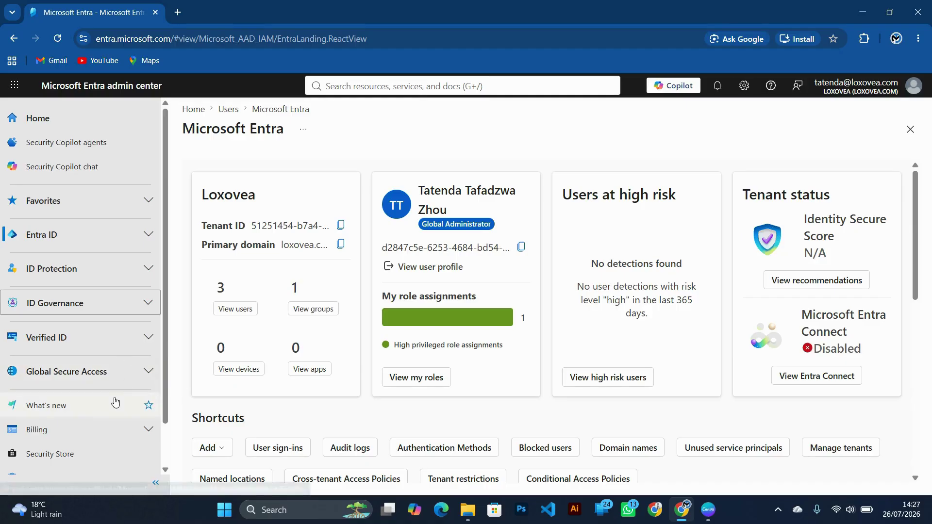
{"action": "scroll", "coordinate": [118, 406], "scroll_direction": "down", "scroll_amount": 1}
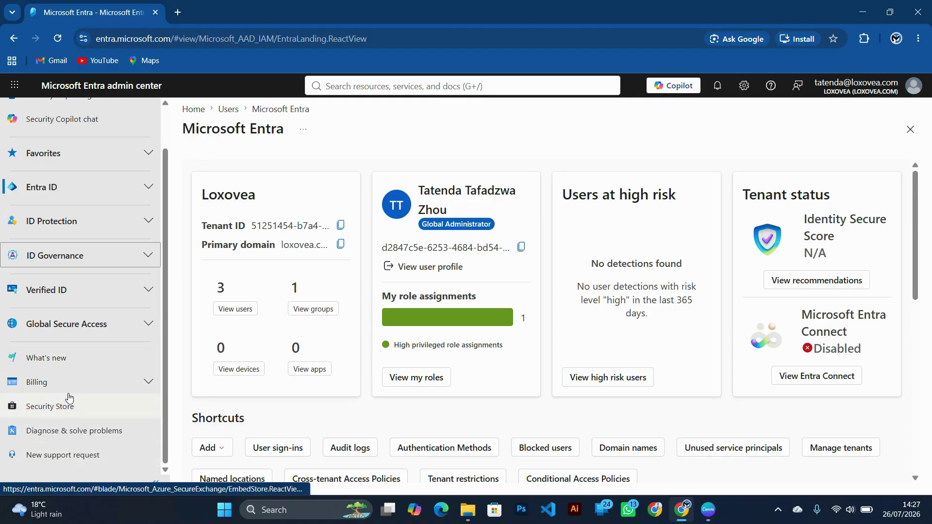
{"action": "scroll", "coordinate": [65, 369], "scroll_direction": "up", "scroll_amount": 1}
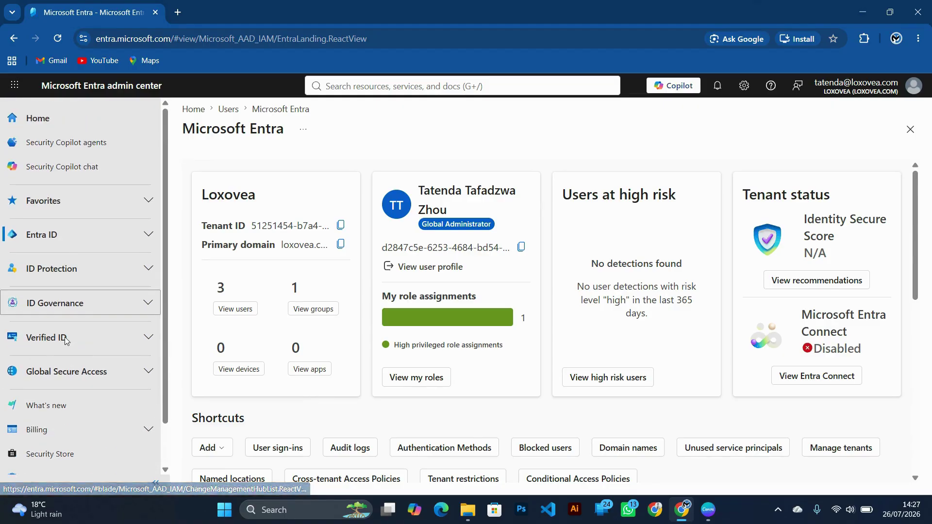
{"action": "left_click", "coordinate": [64, 235]}
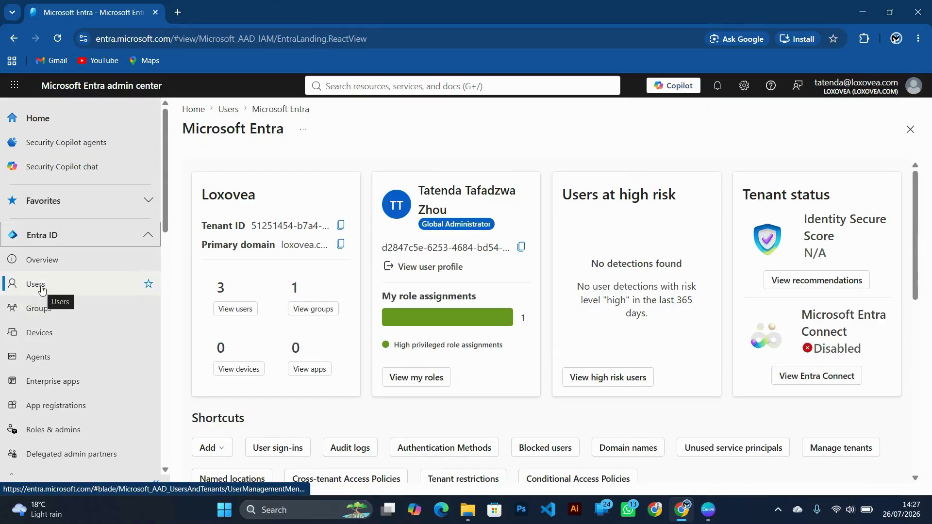
Go to All users under Entra ID and expand the New user dropdown.
{"action": "left_click", "coordinate": [42, 290]}
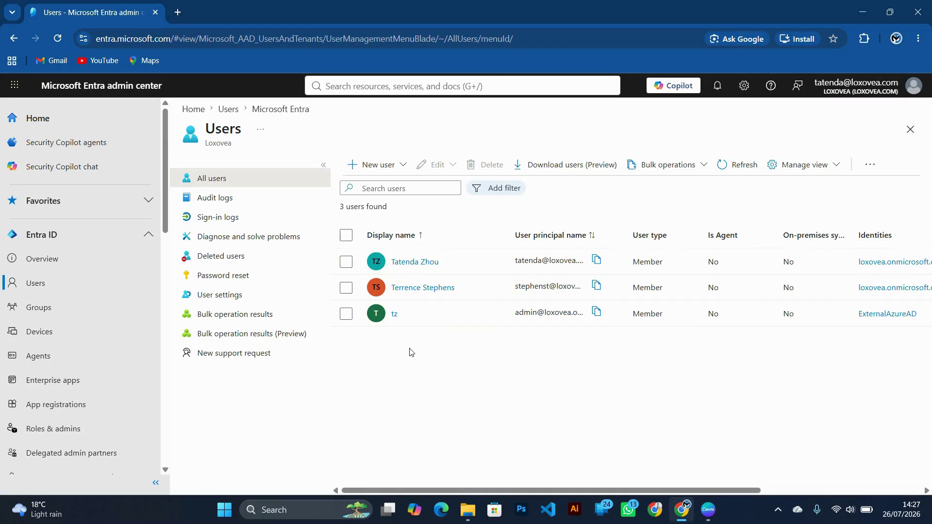
{"action": "left_click", "coordinate": [378, 174]}
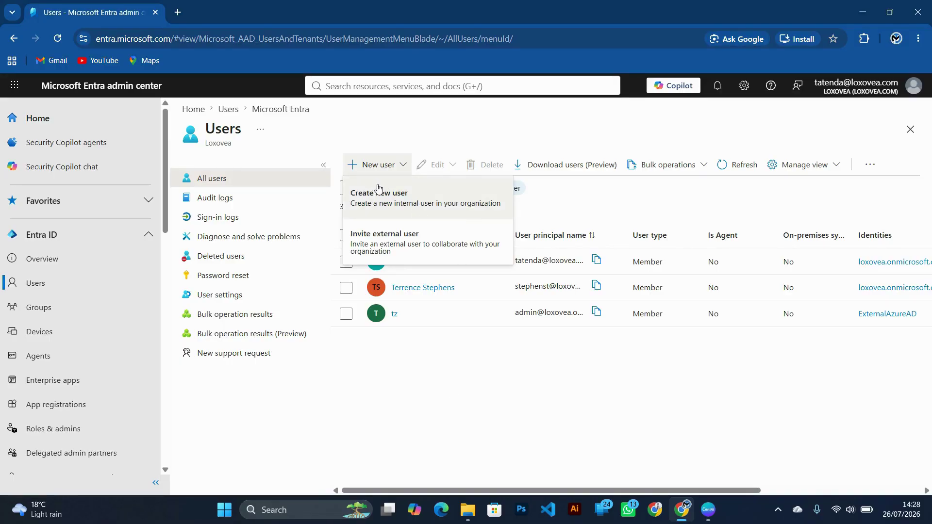
Choose Create new user and type the new user's principal name on loxovea.com.
{"action": "left_click", "coordinate": [382, 203]}
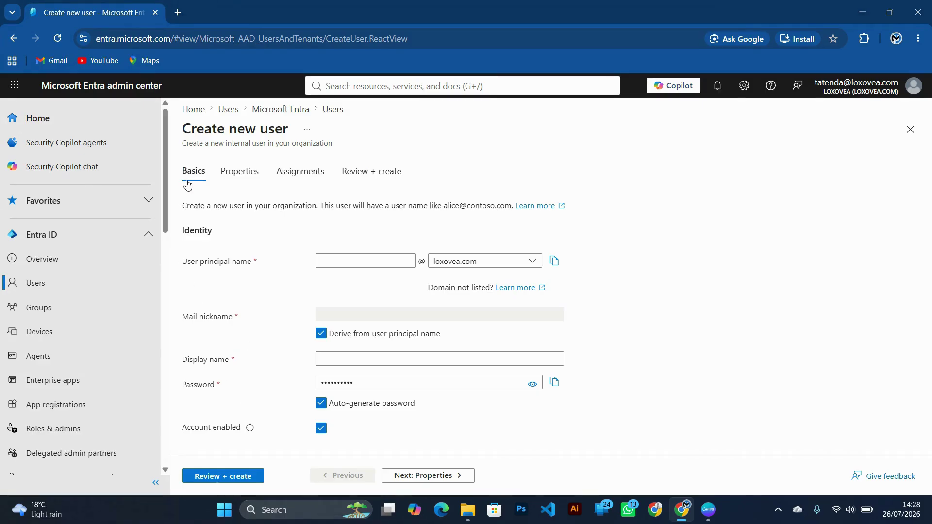
{"action": "left_click", "coordinate": [333, 261]}
{"action": "left_click", "coordinate": [330, 261]}
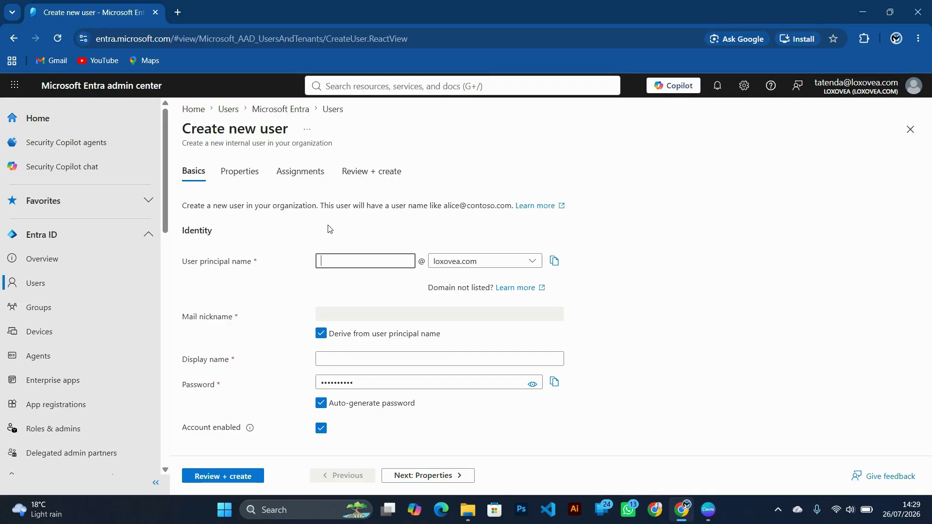
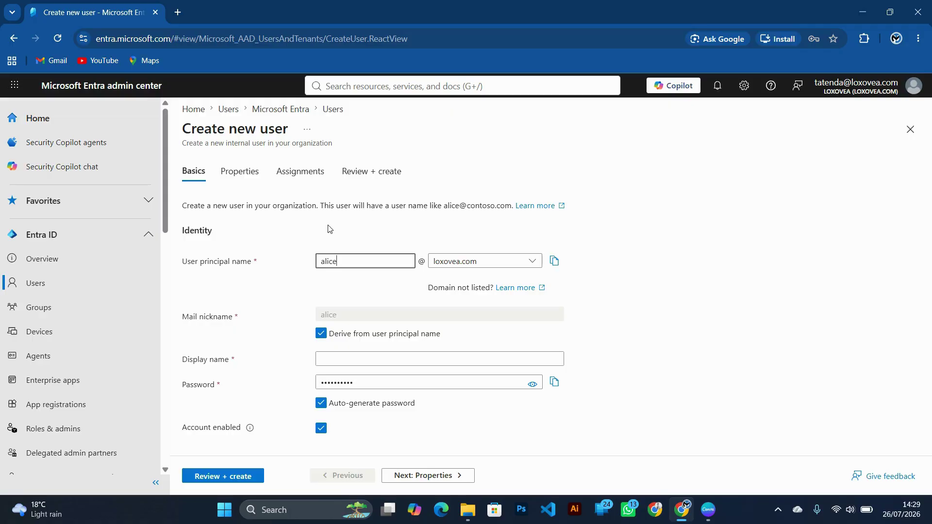
Keep loxovea.com as the domain, with the mail nickname derived from the principal name.
{"action": "left_click", "coordinate": [532, 262]}
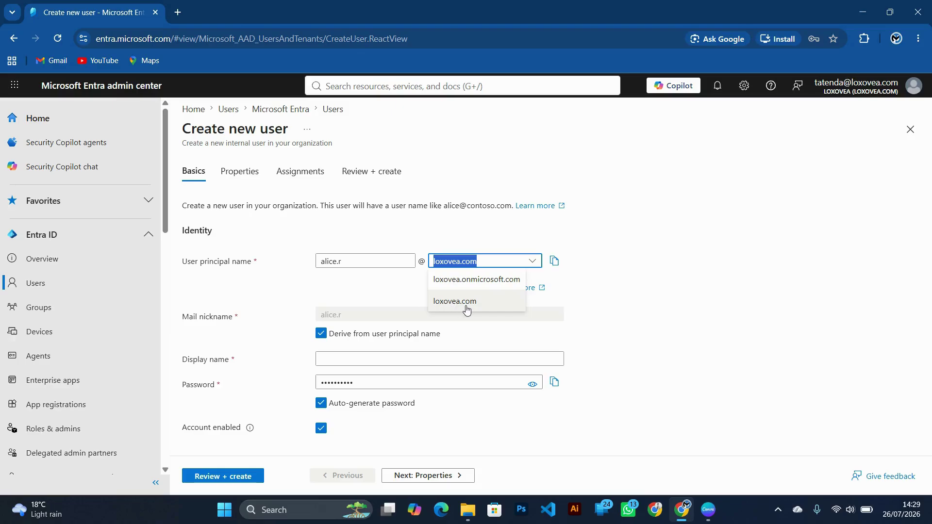
{"action": "left_click", "coordinate": [381, 293]}
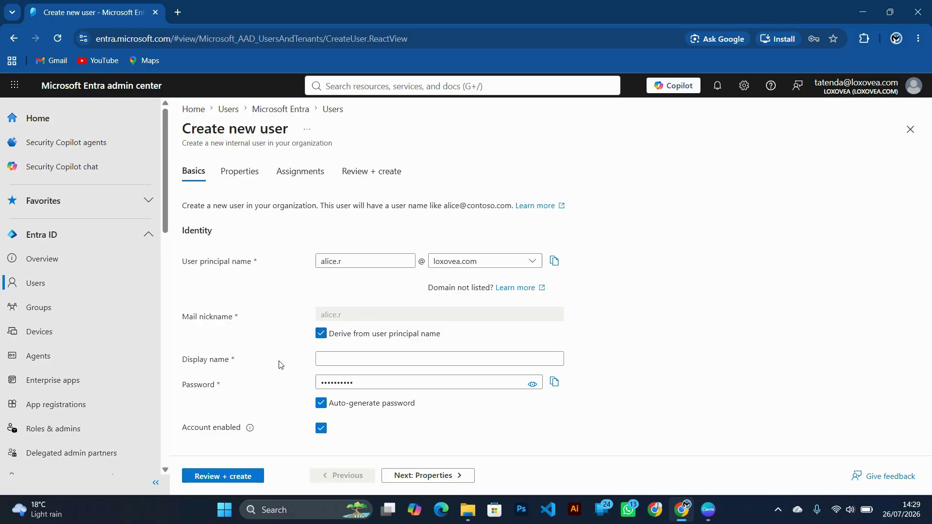
{"action": "left_click", "coordinate": [322, 334]}
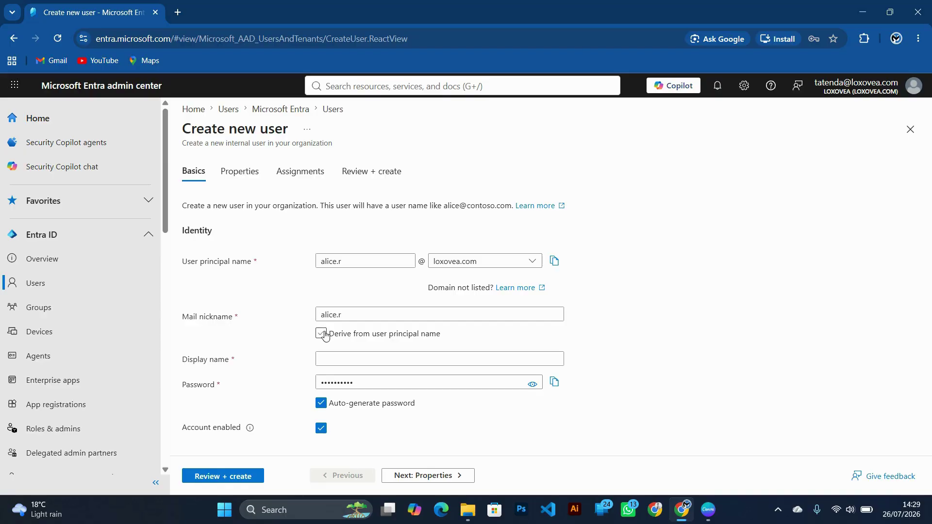
{"action": "left_click", "coordinate": [321, 334]}
Enter the new user's full name as the Display name.
{"action": "left_click", "coordinate": [320, 360]}
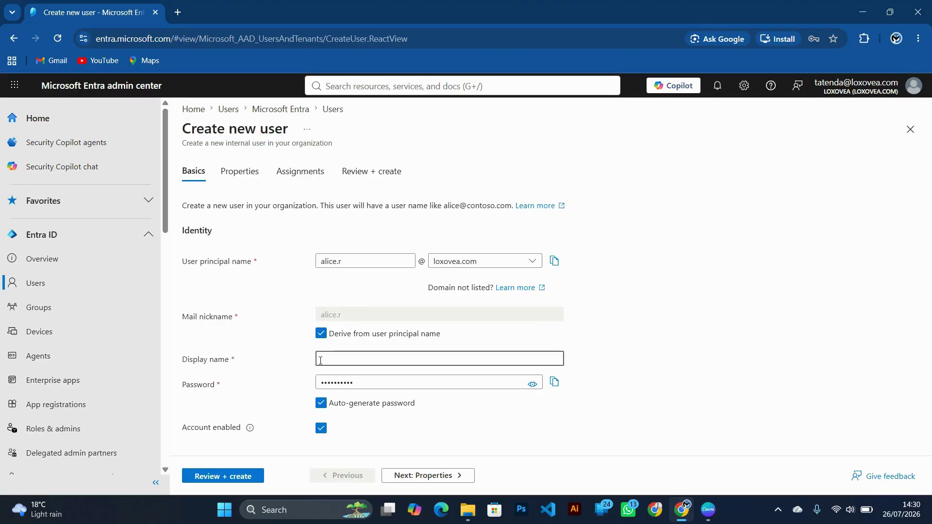
{"action": "key", "text": "Caps_Lock"}
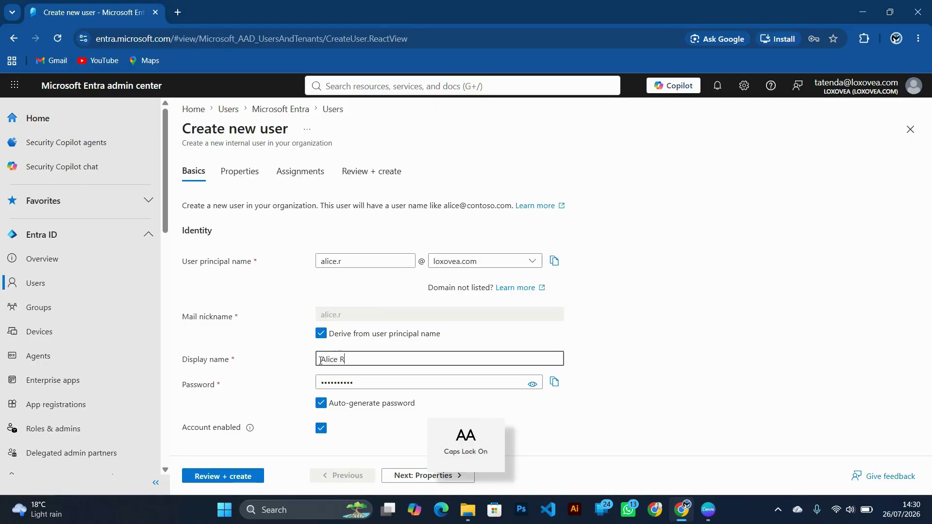
{"action": "key", "text": "Caps_Lock"}
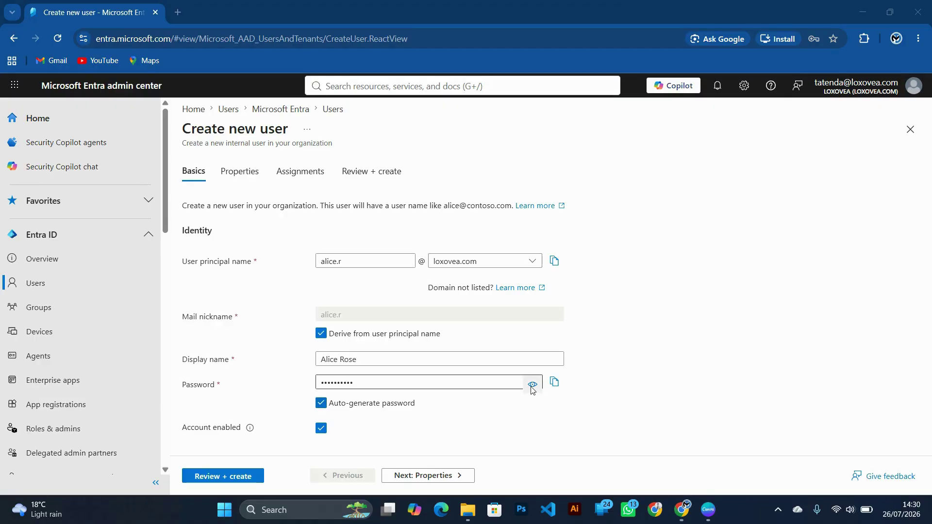
Copy the auto-generated password, leaving auto-generation on and the account enabled.
{"action": "left_click", "coordinate": [321, 403]}
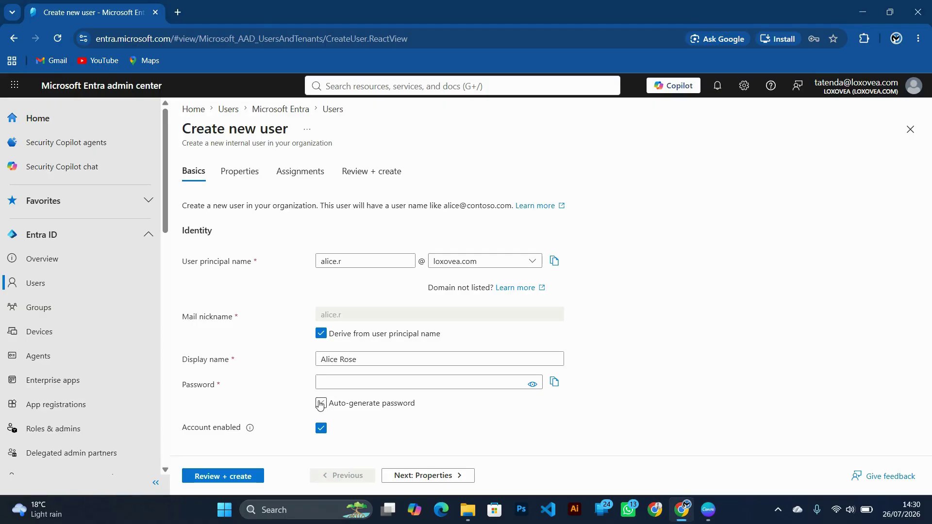
{"action": "left_click", "coordinate": [321, 404]}
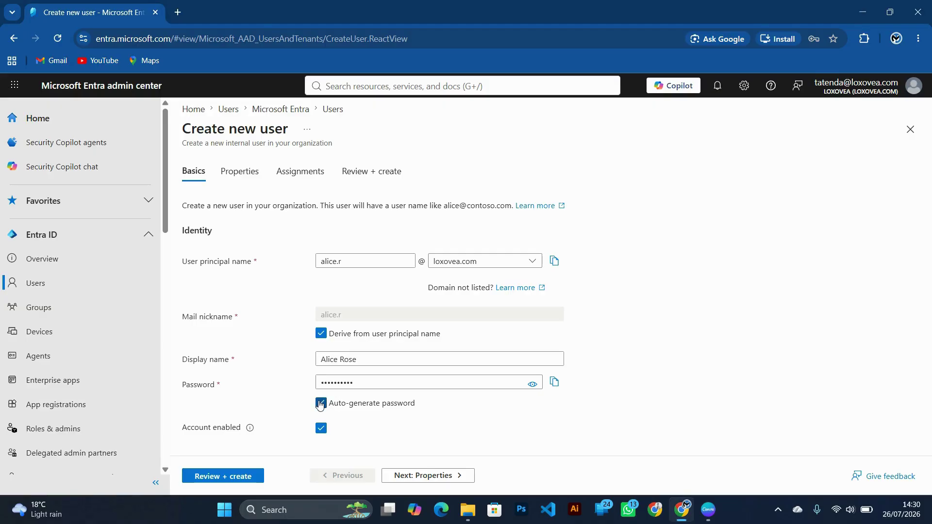
{"action": "left_click", "coordinate": [554, 382]}
{"action": "left_click", "coordinate": [321, 429]}
{"action": "left_click", "coordinate": [321, 430]}
{"action": "mouse_move", "coordinate": [250, 427]}
On the Properties tab, enter the new user's first name and last name.
{"action": "left_click", "coordinate": [404, 476]}
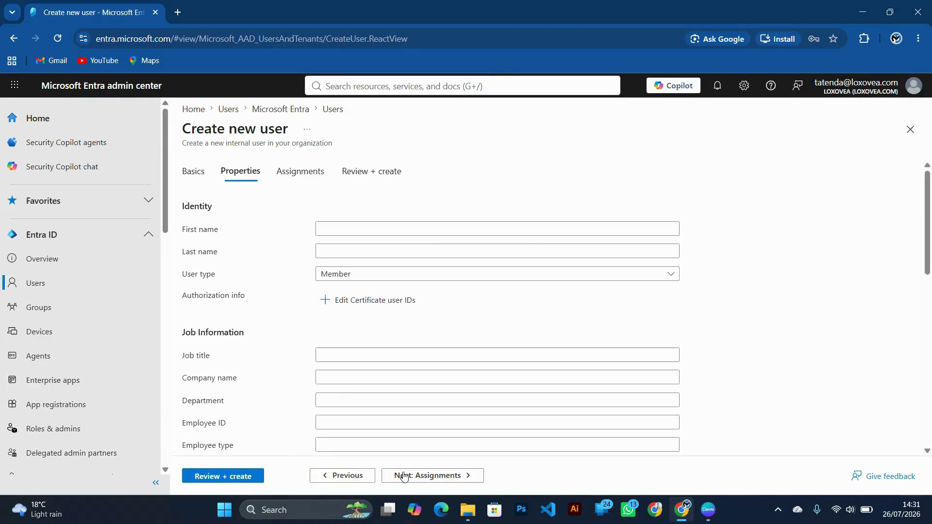
{"action": "left_click", "coordinate": [334, 227]}
{"action": "key", "text": "Caps_Lock"}
{"action": "key", "text": "Caps_Lock"}
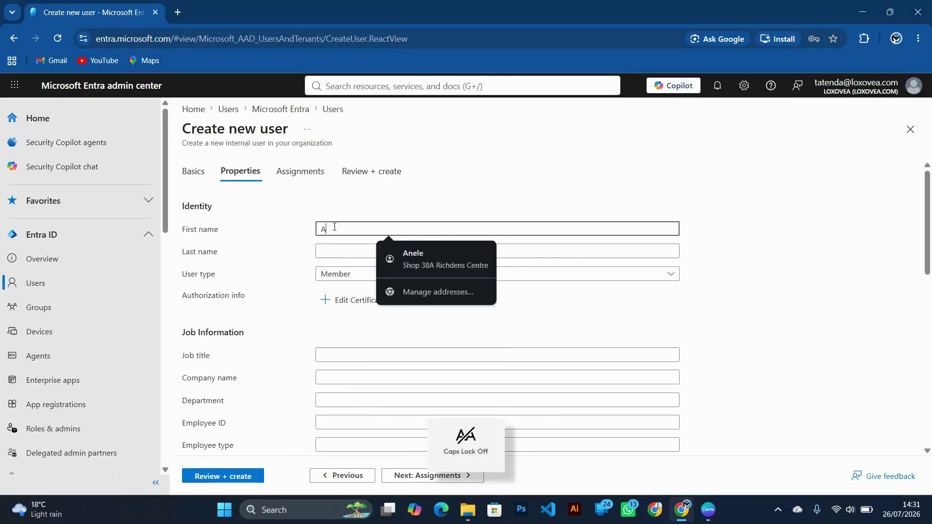
{"action": "left_click", "coordinate": [332, 250]}
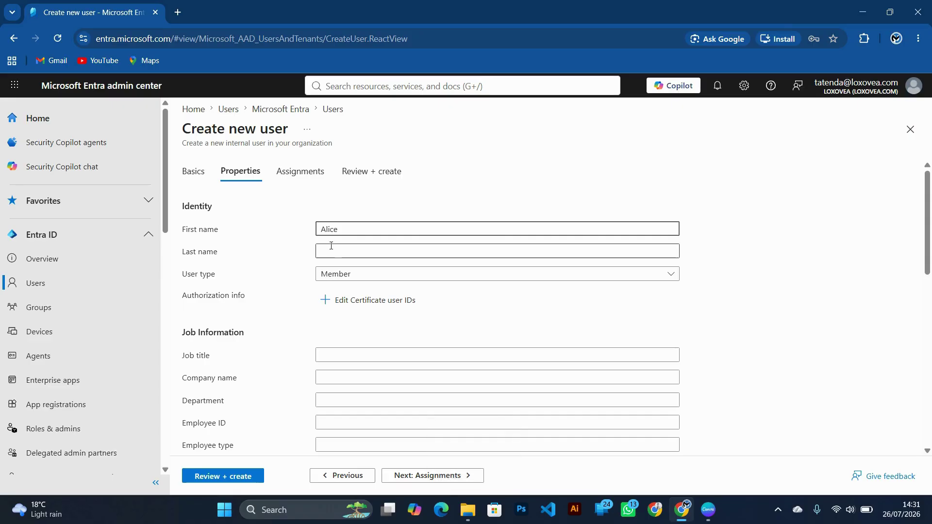
{"action": "key", "text": "Caps_Lock"}
{"action": "key", "text": "Caps_Lock"}
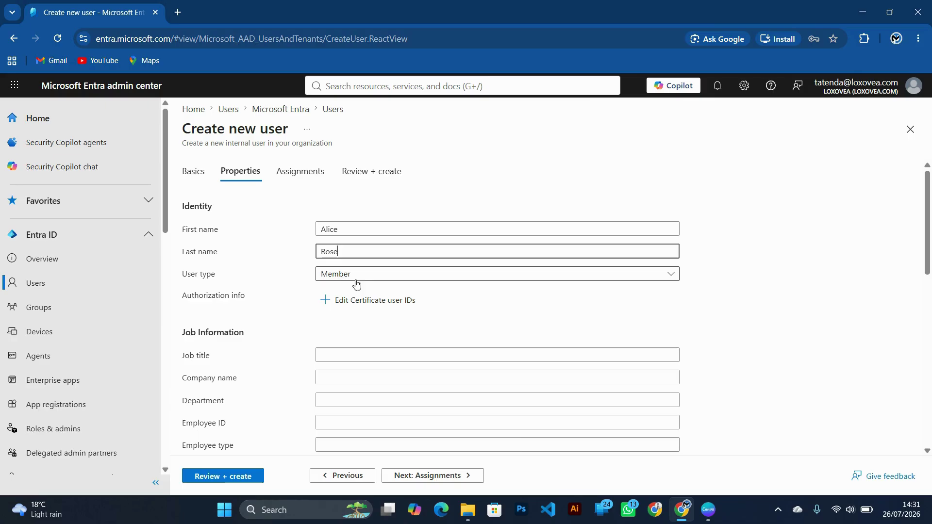
Set the Job title to Finance Director, correcting the stray typed letters.
{"action": "scroll", "coordinate": [359, 305], "scroll_direction": "down", "scroll_amount": 2}
{"action": "scroll", "coordinate": [311, 365], "scroll_direction": "down", "scroll_amount": 1}
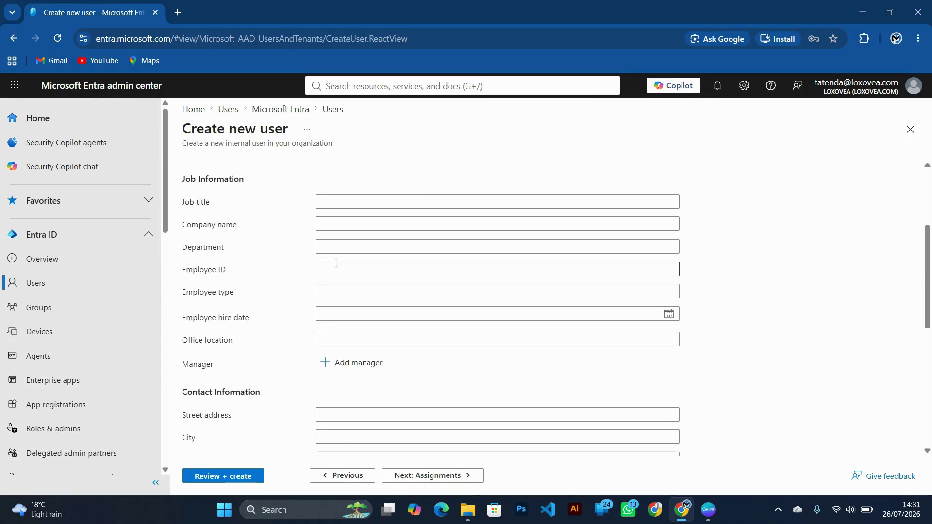
{"action": "left_click", "coordinate": [326, 201]}
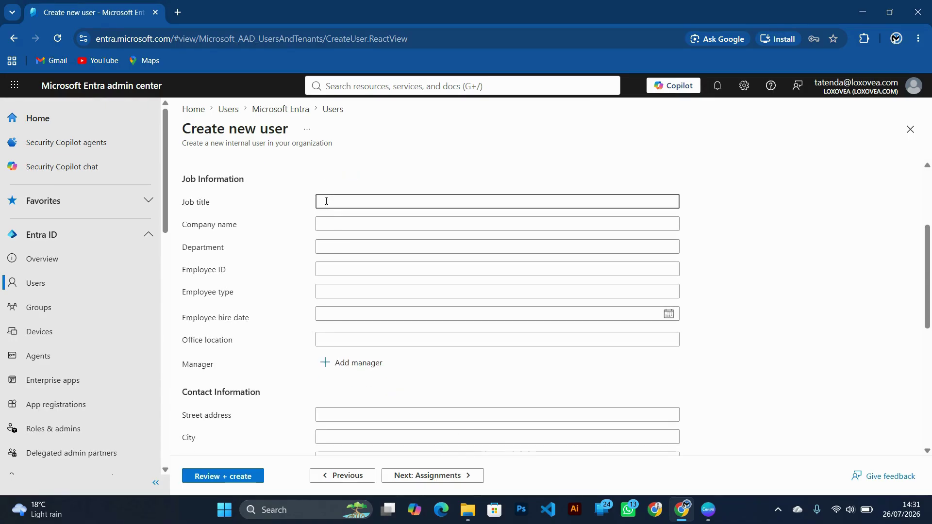
{"action": "key", "text": "Caps_Lock"}
{"action": "type", "text": "F"}
{"action": "key", "text": "Caps_Lock"}
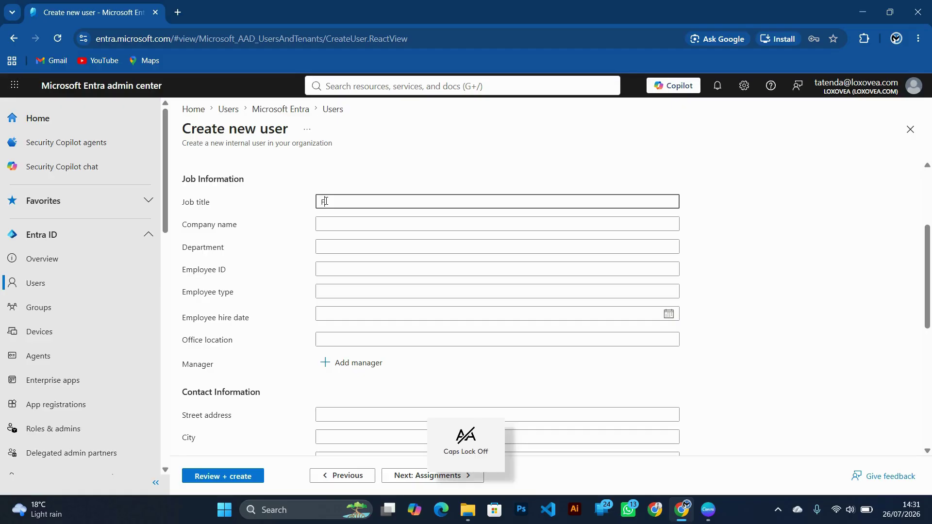
{"action": "type", "text": "inance"}
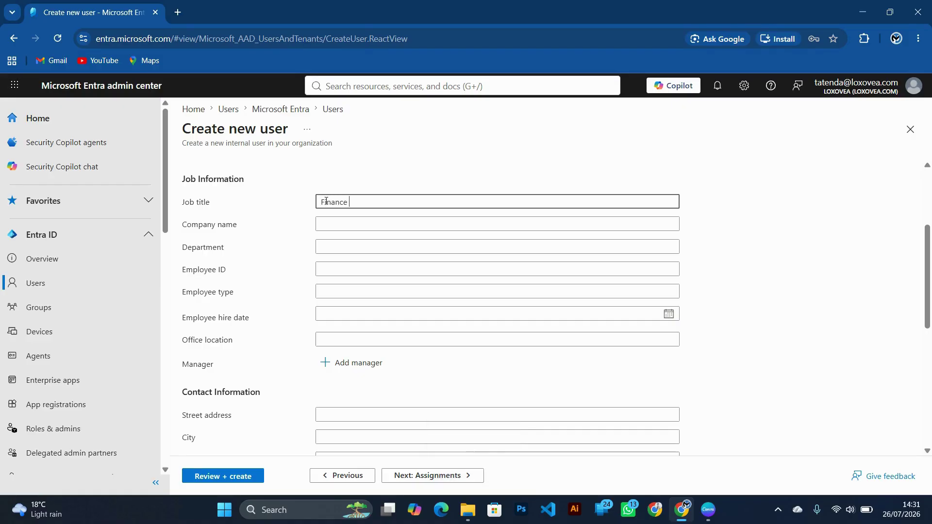
{"action": "key", "text": "Caps_Lock"}
{"action": "type", "text": "D"}
{"action": "key", "text": "Caps_Lock"}
{"action": "type", "text": "irec"}
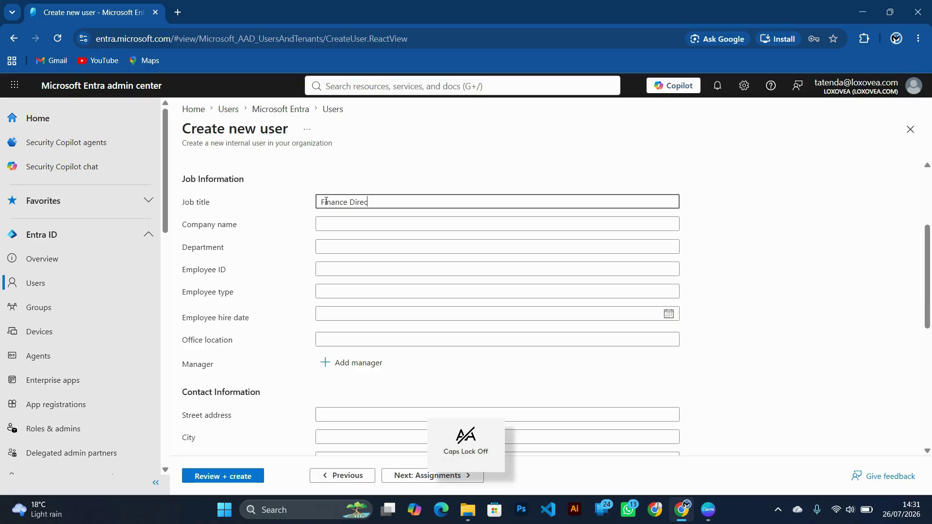
{"action": "type", "text": "tor"}
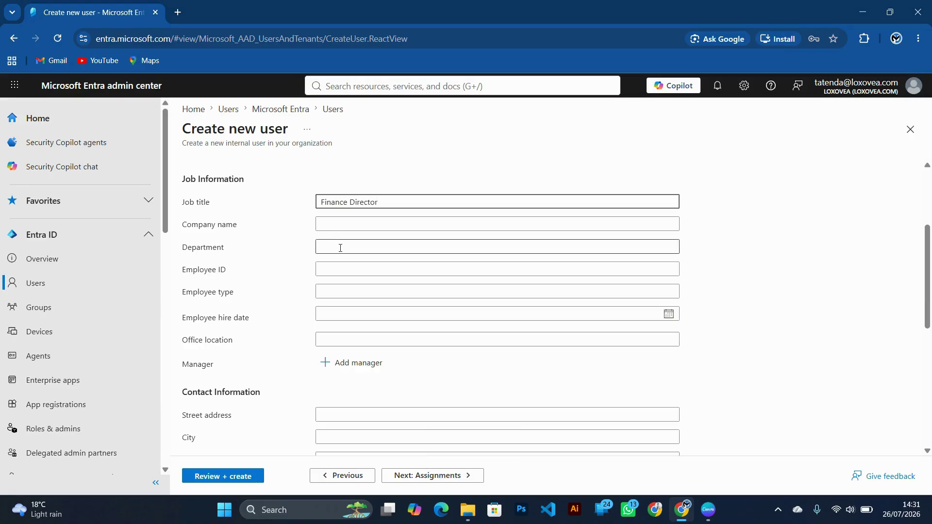
{"action": "key", "text": "Caps_Lock"}
{"action": "type", "text": "F"}
{"action": "key", "text": "Caps_Lock"}
{"action": "type", "text": "inance"}
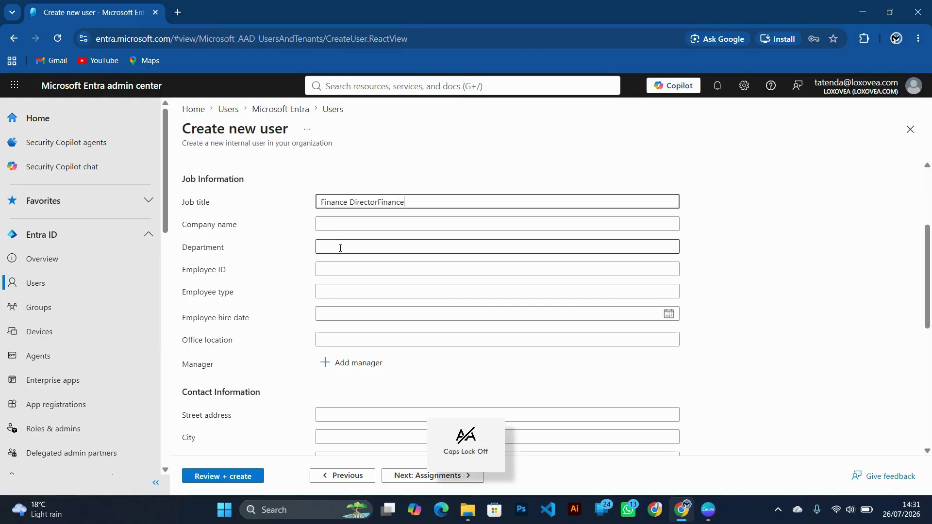
{"action": "key", "text": "BackSpace"}
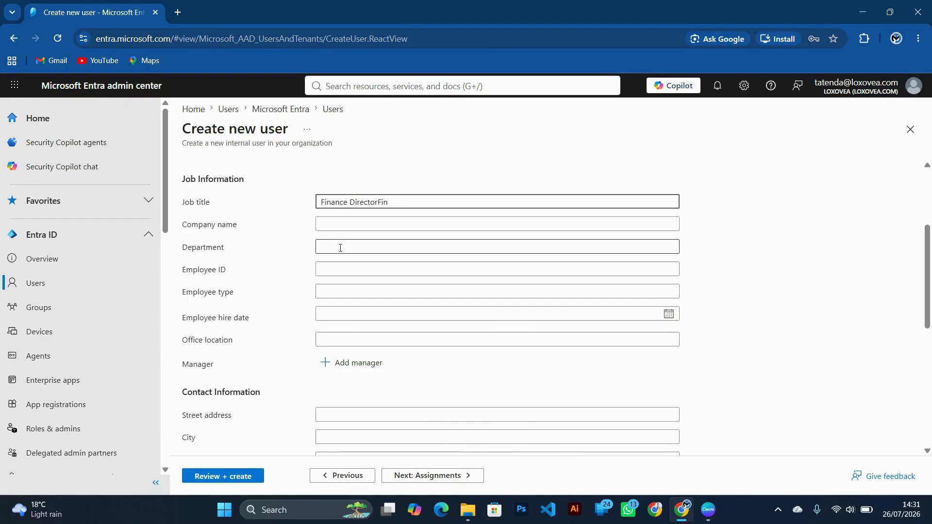
{"action": "key", "text": "BackSpace"}
Enter Finance as the Department and scroll down the Properties form.
{"action": "left_click", "coordinate": [338, 249]}
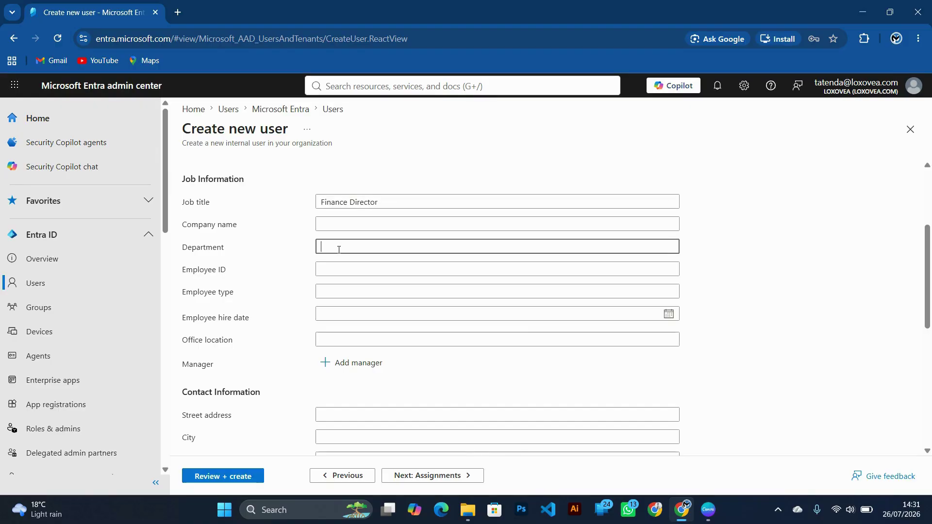
{"action": "type", "text": "Finance"}
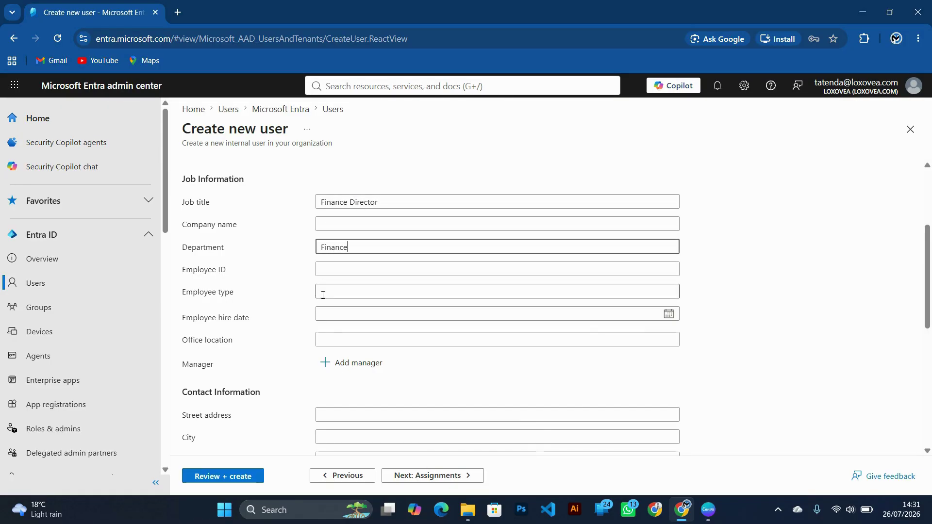
{"action": "scroll", "coordinate": [343, 304], "scroll_direction": "down", "scroll_amount": 2}
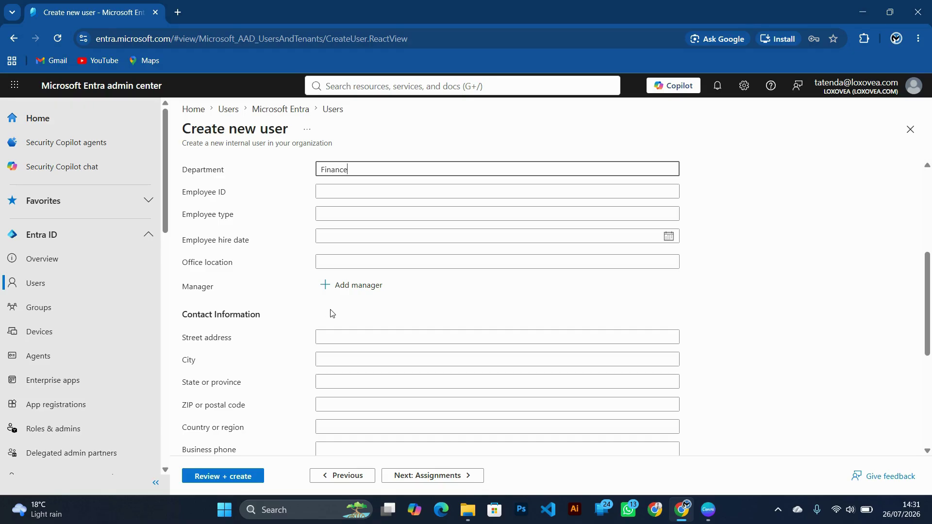
{"action": "scroll", "coordinate": [335, 316], "scroll_direction": "up", "scroll_amount": 5}
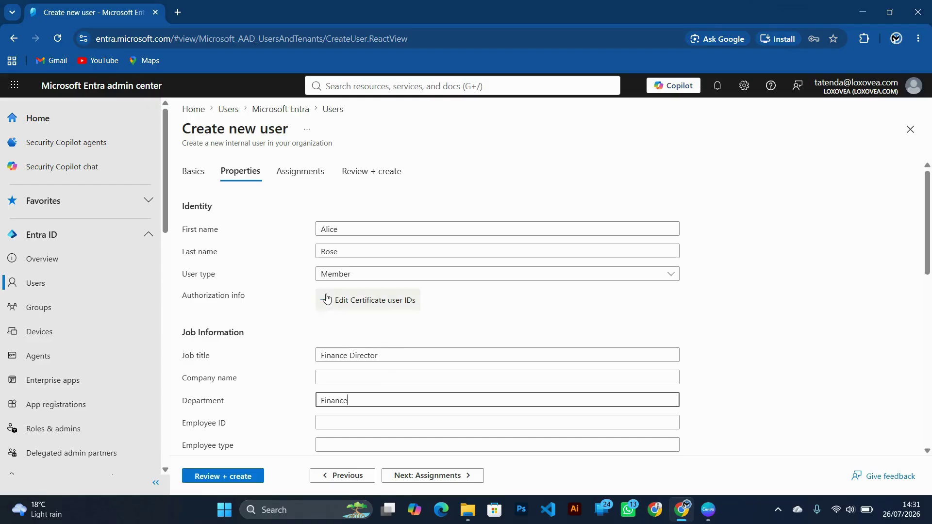
{"action": "scroll", "coordinate": [319, 332], "scroll_direction": "down", "scroll_amount": 1}
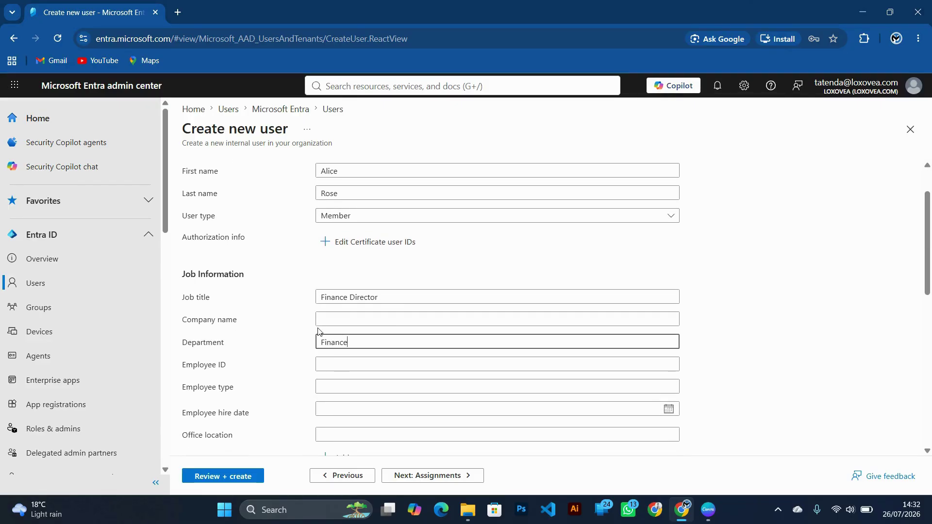
{"action": "scroll", "coordinate": [320, 332], "scroll_direction": "down", "scroll_amount": 3}
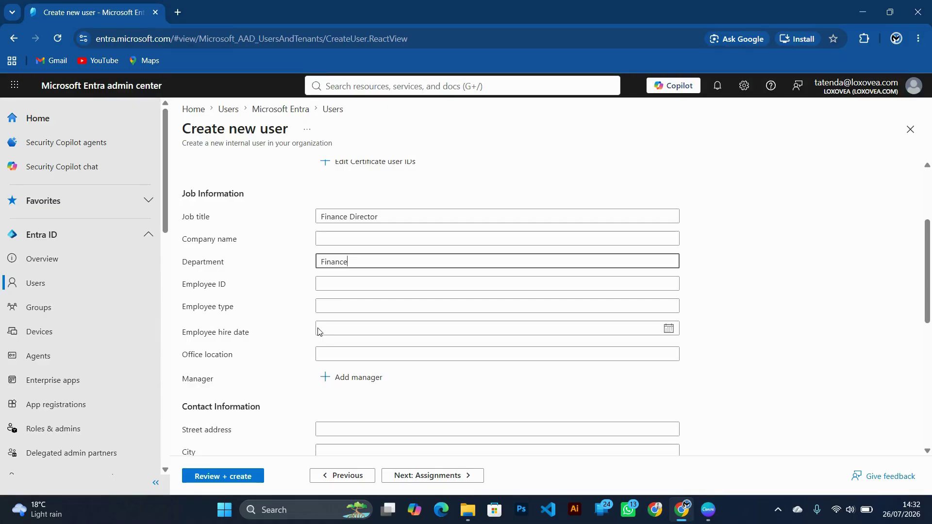
{"action": "scroll", "coordinate": [319, 332], "scroll_direction": "down", "scroll_amount": 1}
{"action": "left_click", "coordinate": [329, 314]}
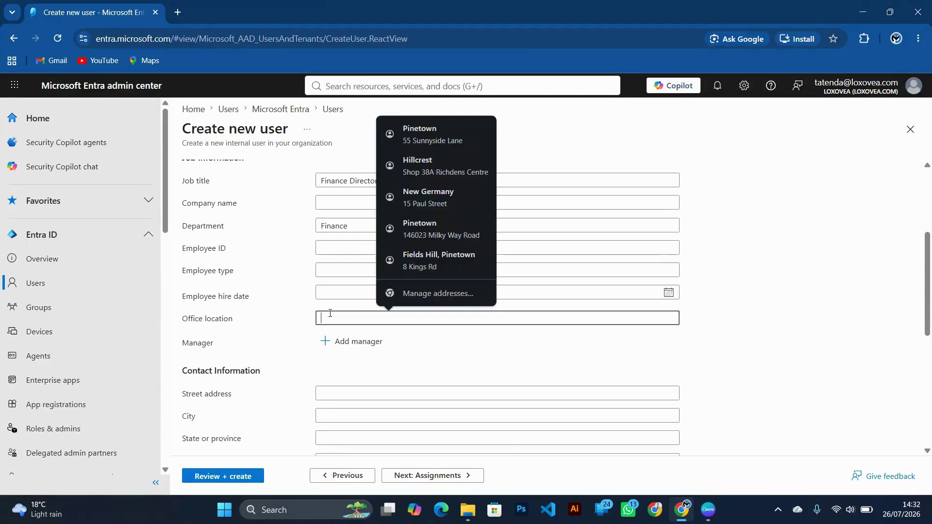
{"action": "key", "text": "Caps_Lock"}
{"action": "type", "text": "P"}
{"action": "key", "text": "Caps_Lock"}
{"action": "type", "text": "inetown"}
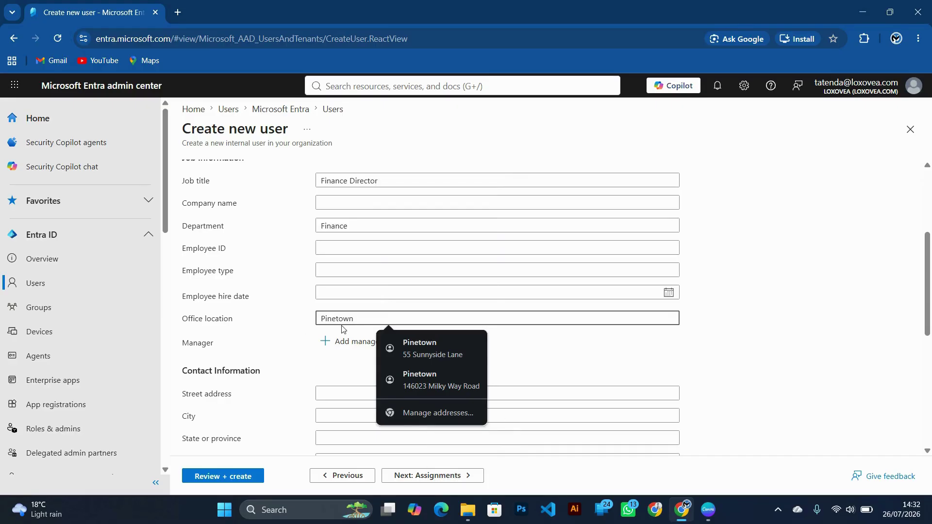
{"action": "key", "text": "Caps_Lock"}
{"action": "type", "text": "O"}
{"action": "key", "text": "Caps_Lock"}
{"action": "type", "text": "ffice"}
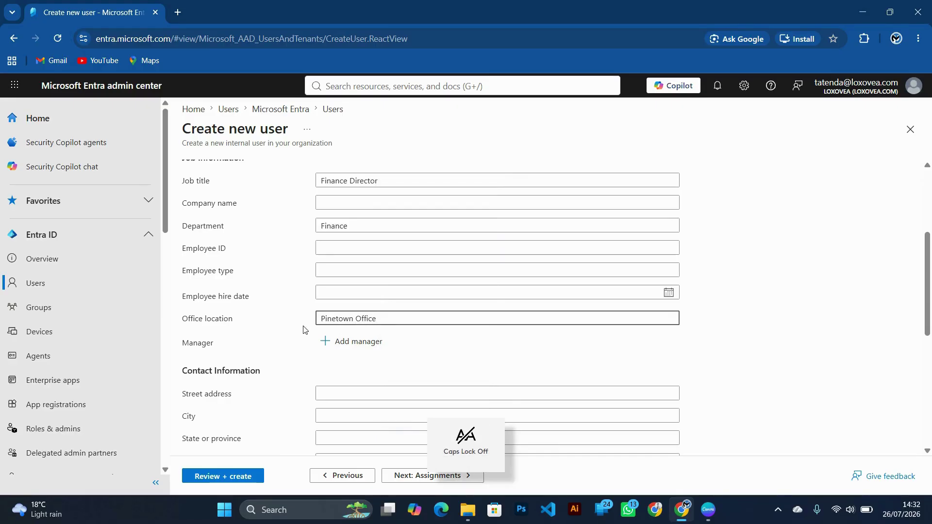
{"action": "left_click", "coordinate": [267, 314]}
{"action": "scroll", "coordinate": [265, 301], "scroll_direction": "down", "scroll_amount": 4}
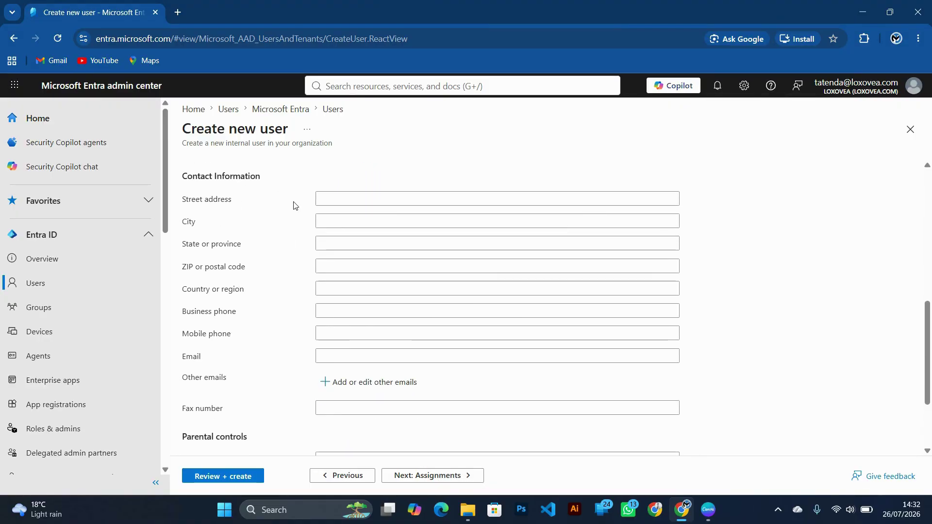
{"action": "scroll", "coordinate": [253, 361], "scroll_direction": "down", "scroll_amount": 2}
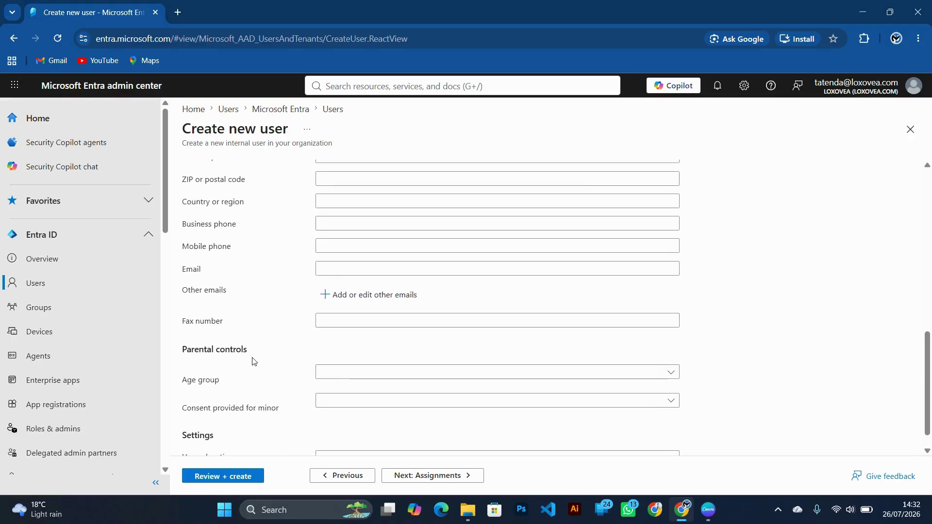
{"action": "scroll", "coordinate": [252, 361], "scroll_direction": "down", "scroll_amount": 1}
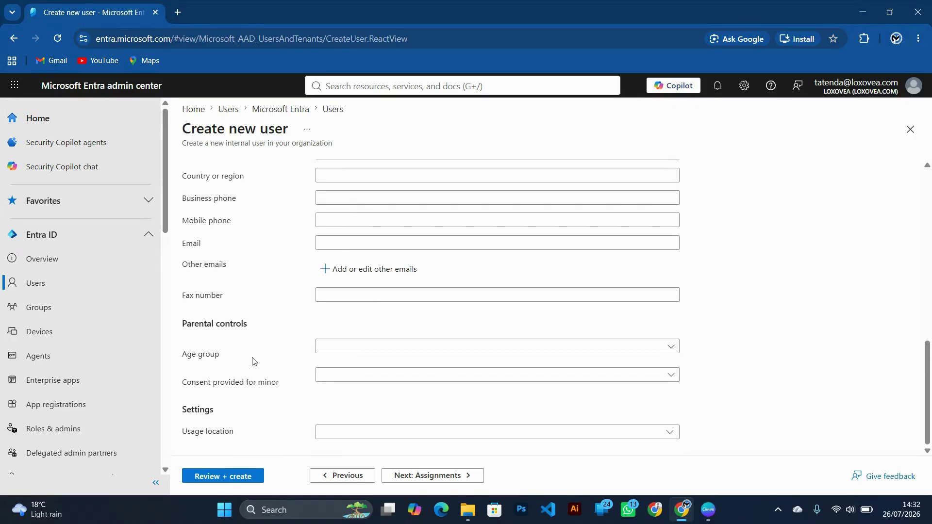
{"action": "scroll", "coordinate": [282, 265], "scroll_direction": "up", "scroll_amount": 4}
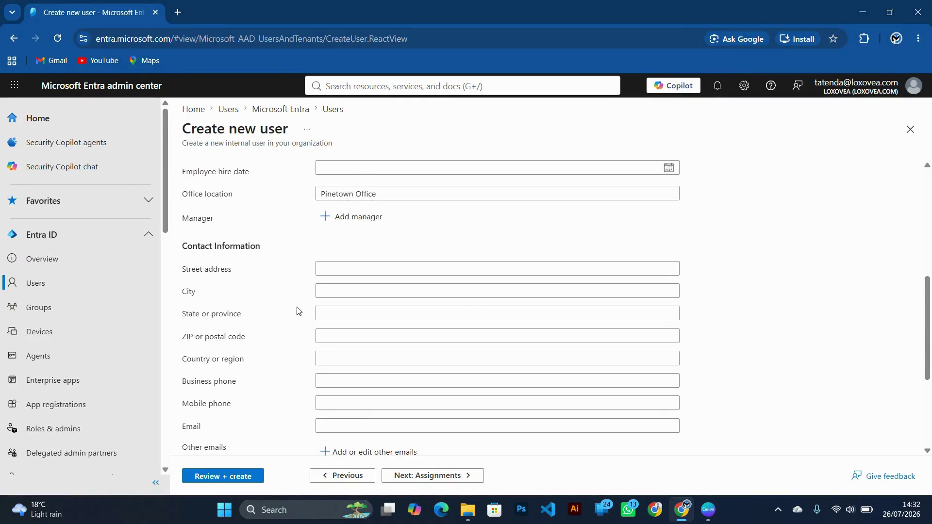
{"action": "scroll", "coordinate": [298, 310], "scroll_direction": "up", "scroll_amount": 3}
{"action": "scroll", "coordinate": [298, 310], "scroll_direction": "down", "scroll_amount": 2}
{"action": "scroll", "coordinate": [306, 292], "scroll_direction": "up", "scroll_amount": 2}
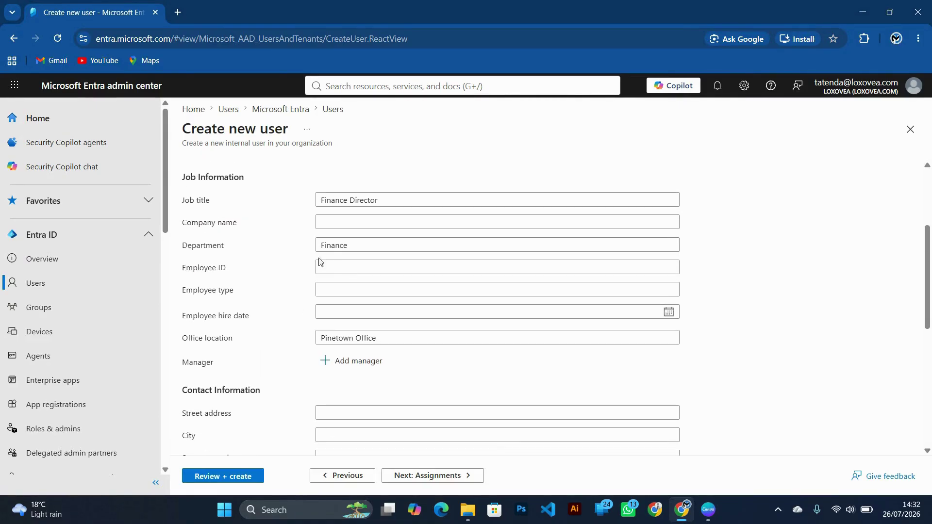
{"action": "left_click", "coordinate": [332, 268]}
{"action": "scroll", "coordinate": [333, 268], "scroll_direction": "down", "scroll_amount": 4}
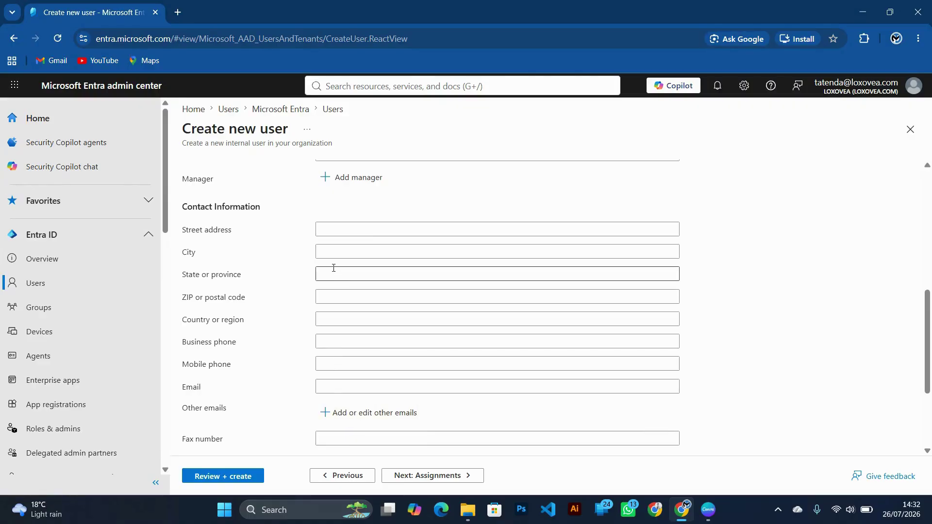
{"action": "scroll", "coordinate": [312, 236], "scroll_direction": "down", "scroll_amount": 3}
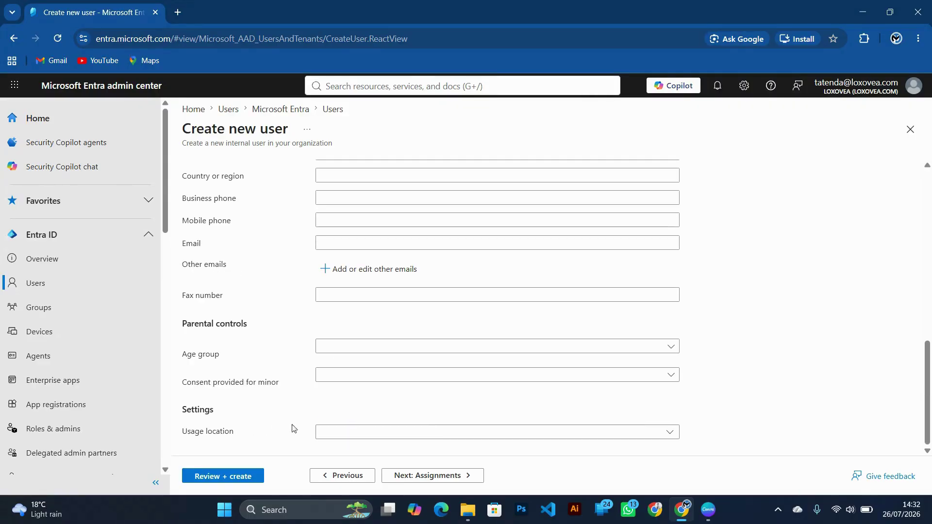
Search the Usage location list for 'South' and select South Africa.
{"action": "left_click", "coordinate": [352, 438]}
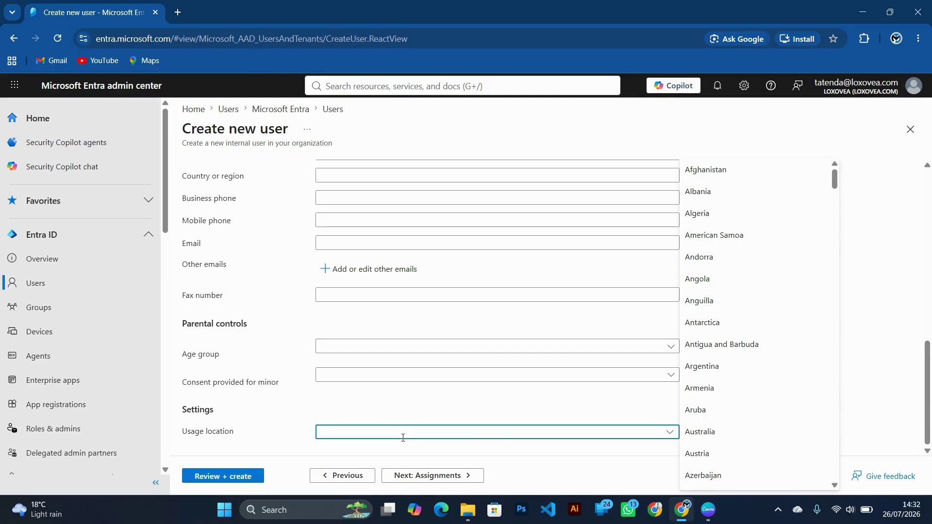
{"action": "key", "text": "Caps_Lock"}
{"action": "type", "text": "Saint Barthélemy"}
{"action": "key", "text": "Caps_Lock"}
{"action": "type", "text": "outh"}
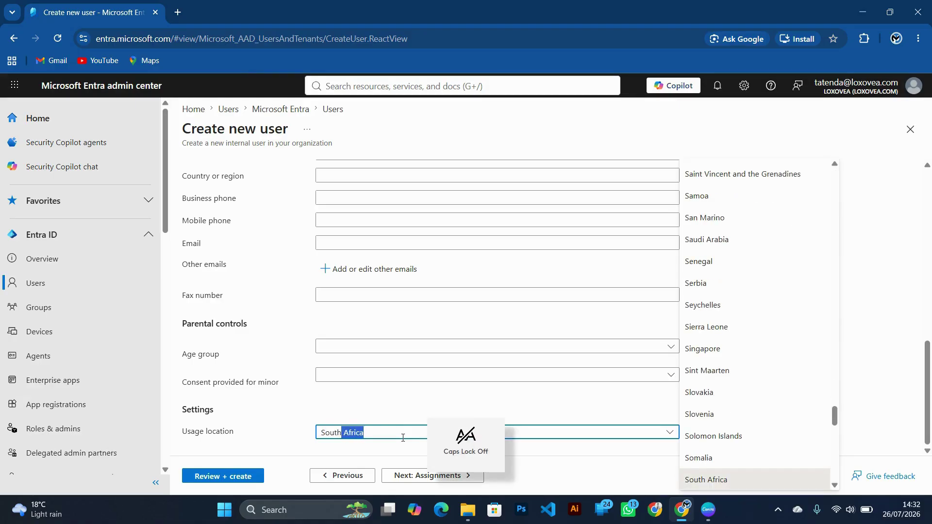
{"action": "key", "text": "BackSpace"}
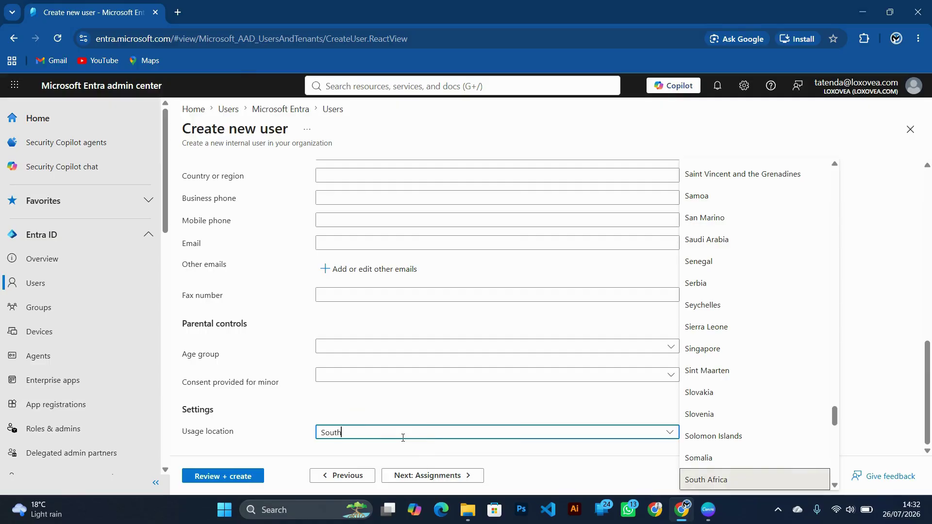
{"action": "key", "text": "Caps_Lock"}
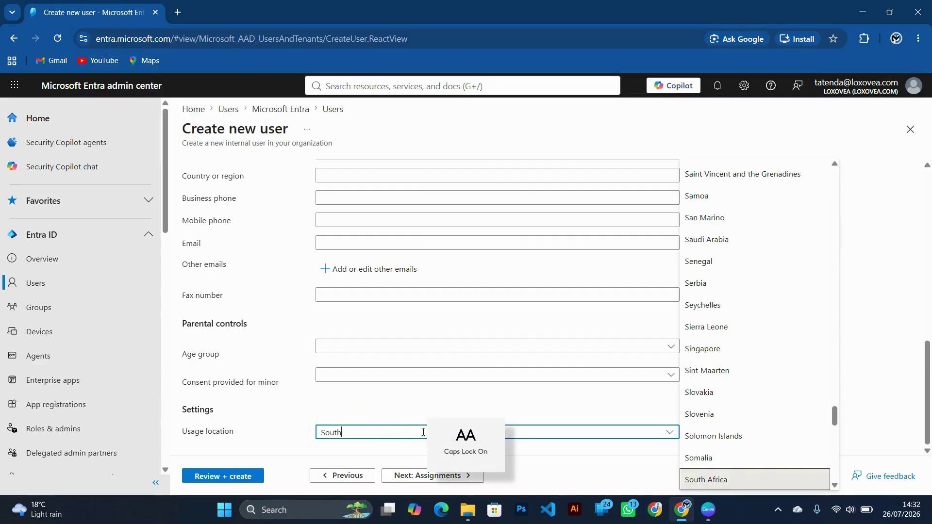
{"action": "scroll", "coordinate": [718, 262], "scroll_direction": "down", "scroll_amount": 3}
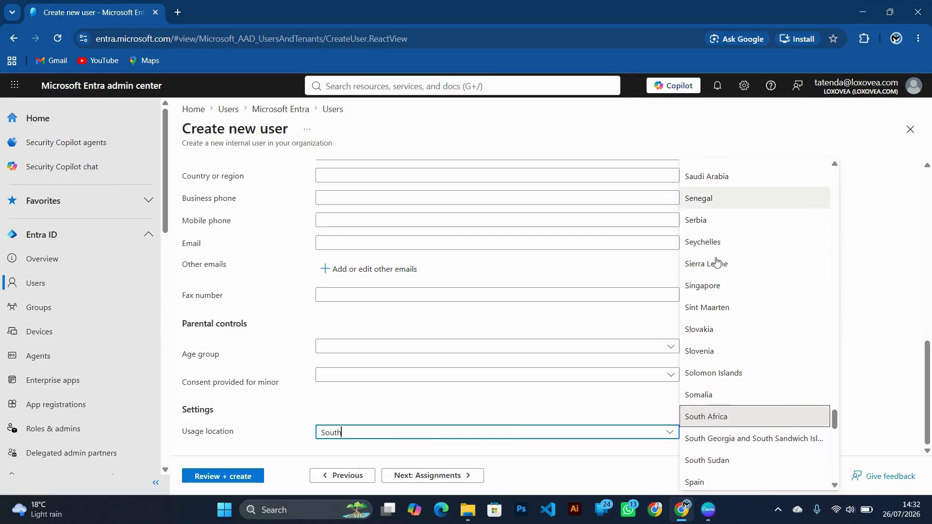
{"action": "left_click", "coordinate": [728, 360]}
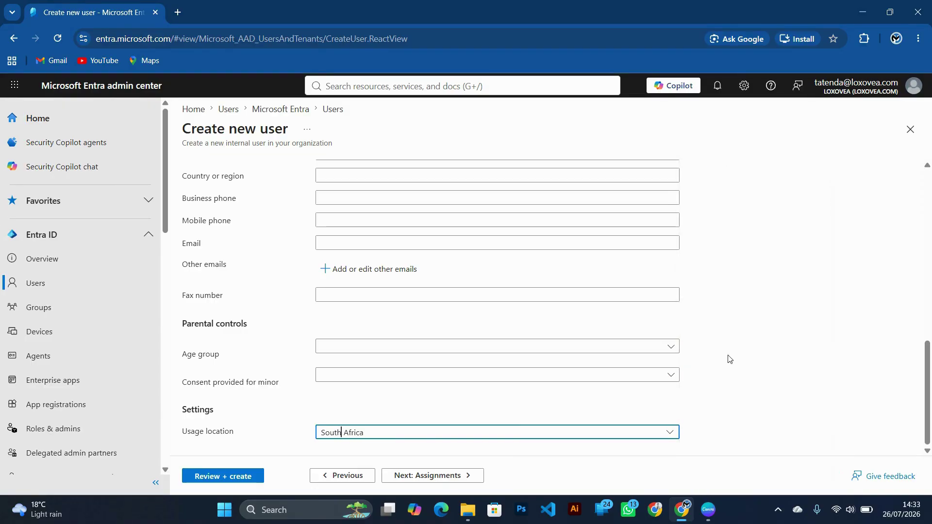
Advance to the Assignments tab without adding any groups or roles.
{"action": "left_click", "coordinate": [415, 475]}
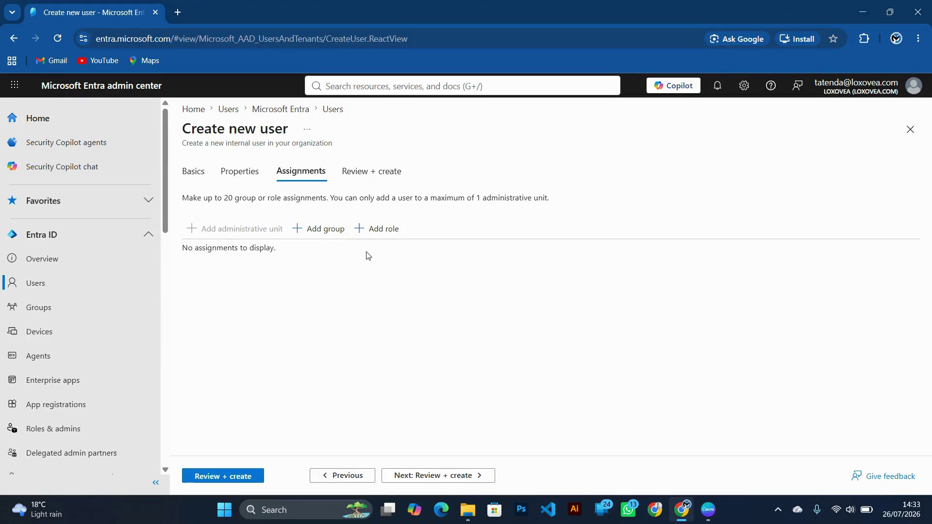
Advance to Review + create and scroll through the Basics, Properties and Assignments summary.
{"action": "left_click", "coordinate": [407, 477]}
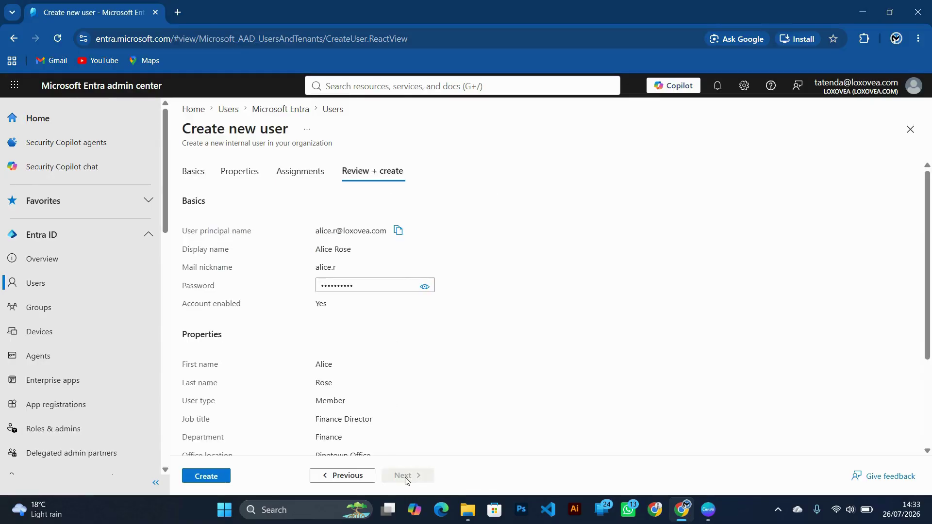
{"action": "scroll", "coordinate": [293, 343], "scroll_direction": "down", "scroll_amount": 2}
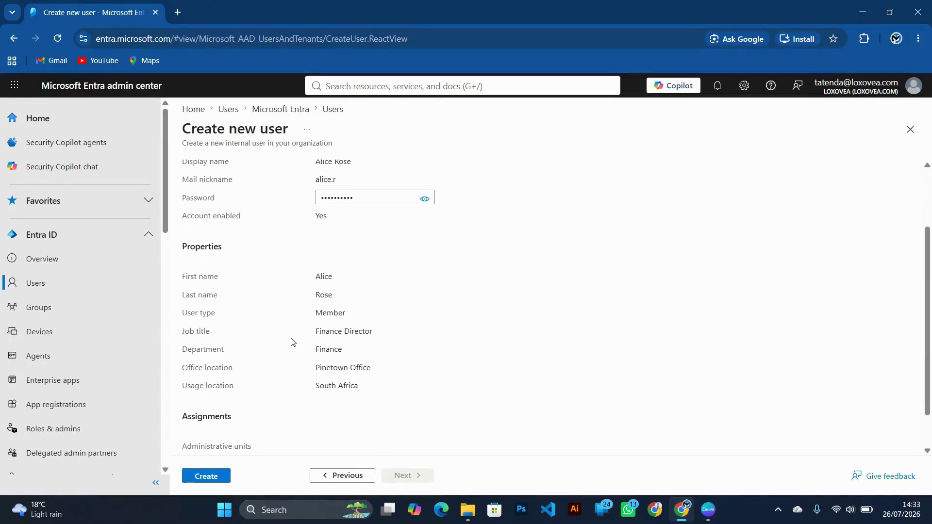
{"action": "scroll", "coordinate": [292, 342], "scroll_direction": "down", "scroll_amount": 1}
{"action": "scroll", "coordinate": [292, 342], "scroll_direction": "up", "scroll_amount": 4}
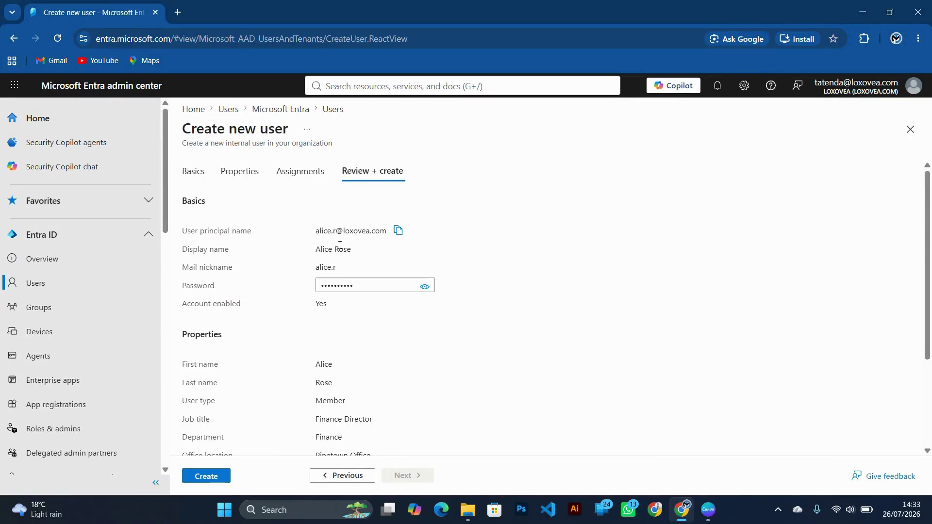
{"action": "scroll", "coordinate": [242, 401], "scroll_direction": "down", "scroll_amount": 3}
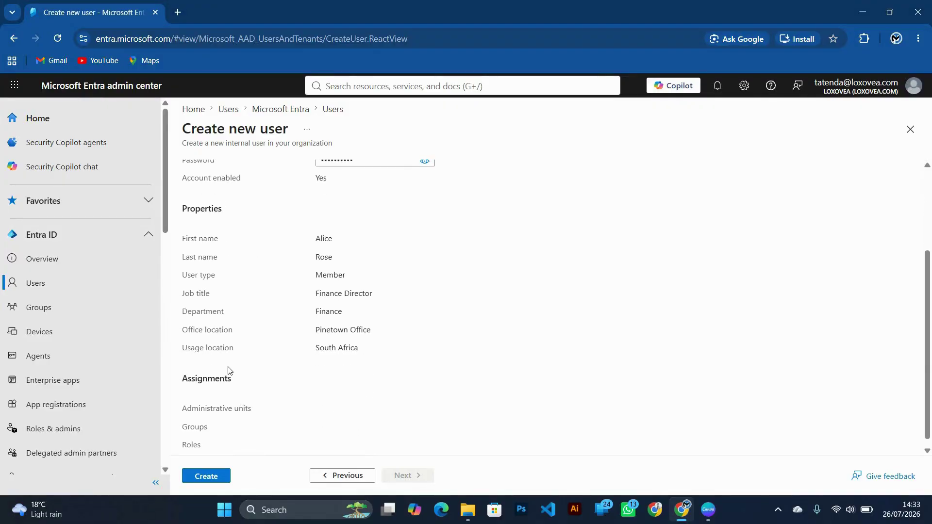
{"action": "scroll", "coordinate": [256, 391], "scroll_direction": "down", "scroll_amount": 1}
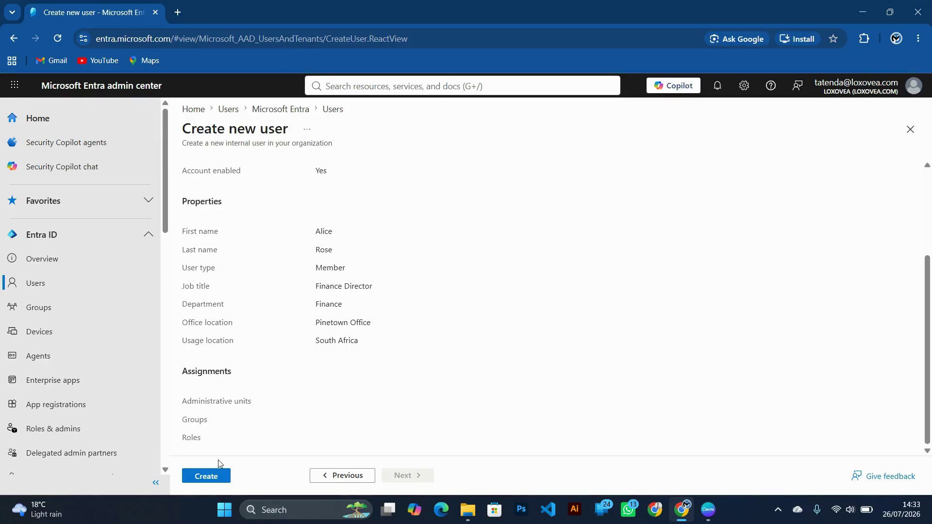
Create the user, refresh All users to show 4 accounts, and open the new profile.
{"action": "left_click", "coordinate": [213, 477]}
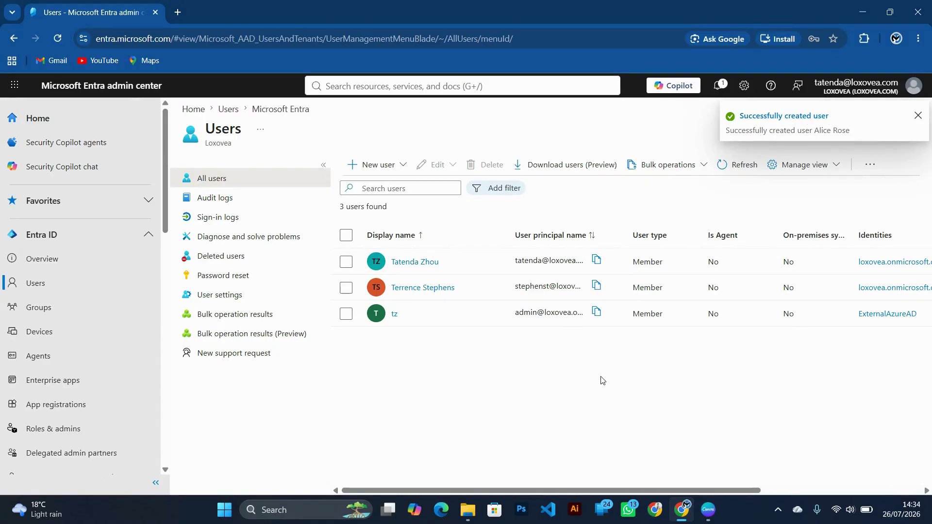
{"action": "left_click", "coordinate": [721, 176]}
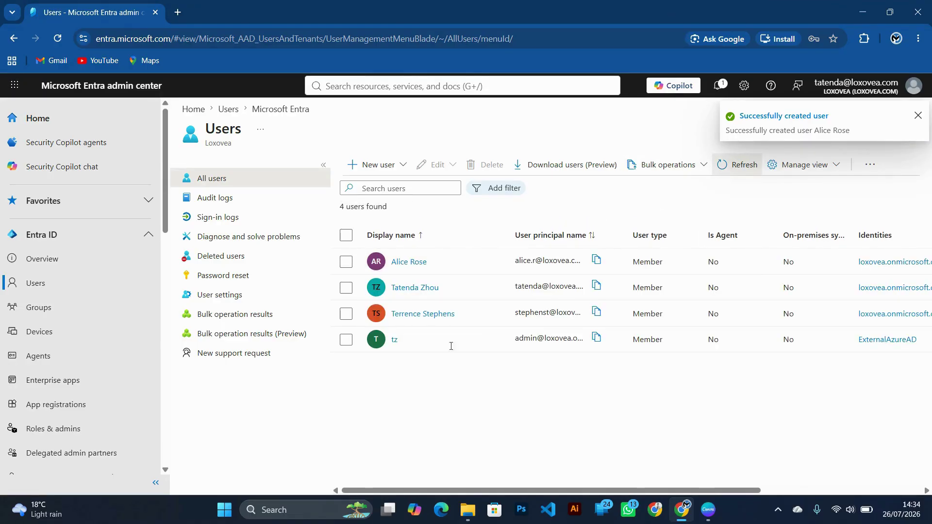
{"action": "left_click", "coordinate": [414, 265]}
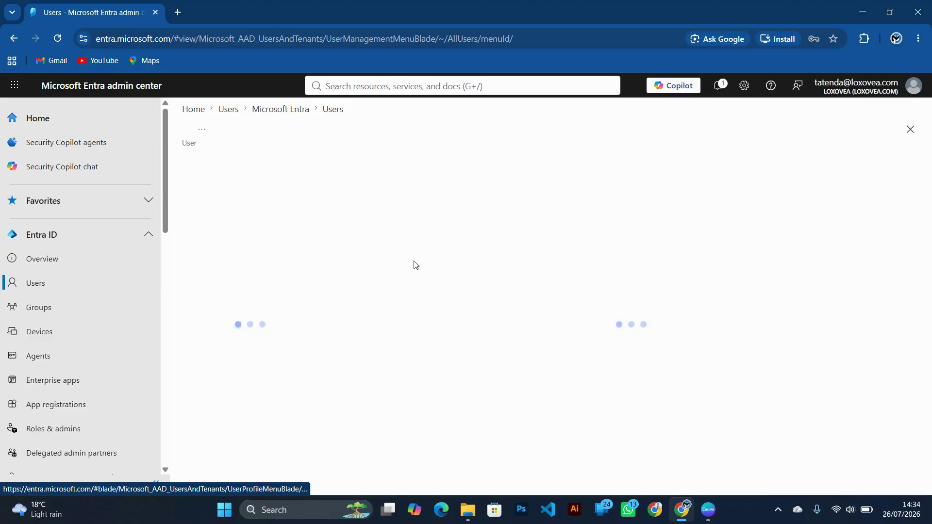